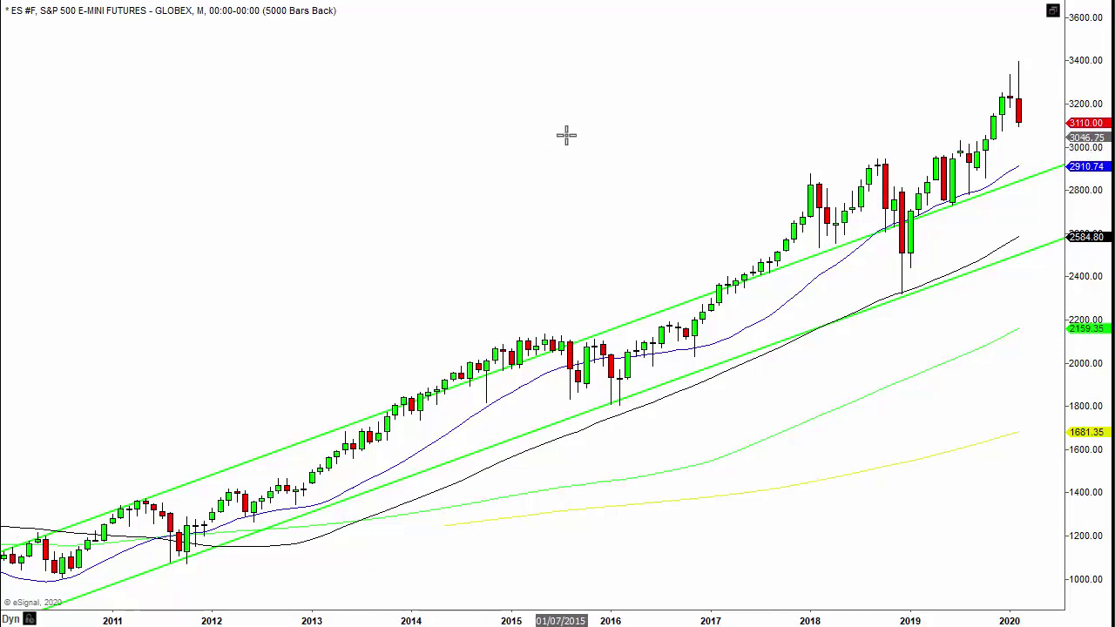
- View the S&P 500 E-mini futures chart on the daily interval and return it to the monthly interval, leaving space after the latest bar
{"action": "key", "text": "d"}
{"action": "key", "text": "Return"}
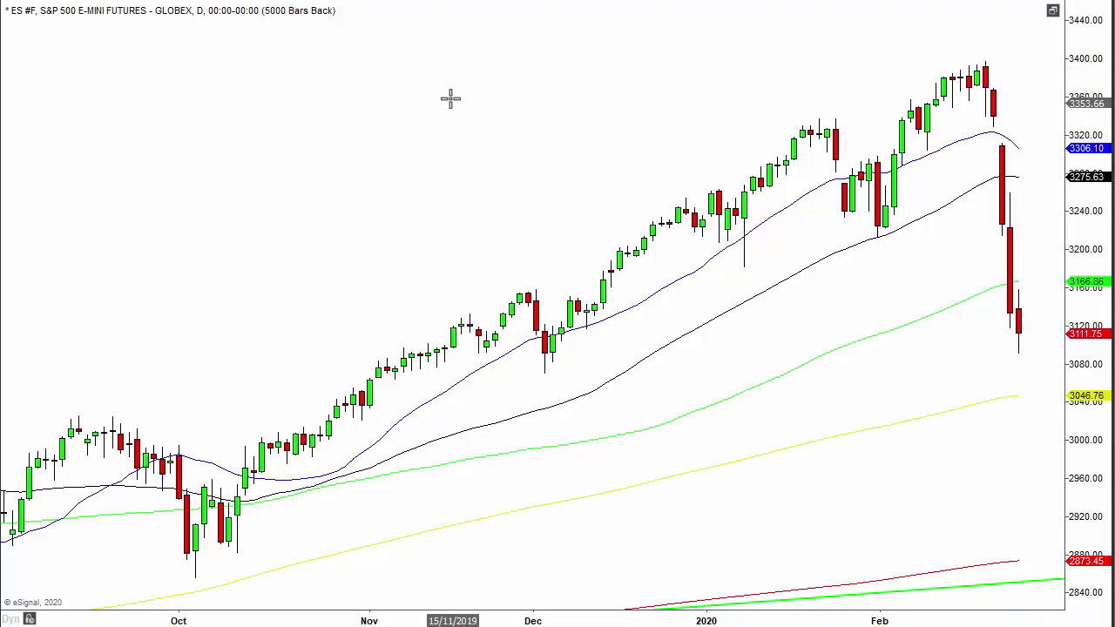
{"action": "key", "text": "m"}
{"action": "key", "text": "Return"}
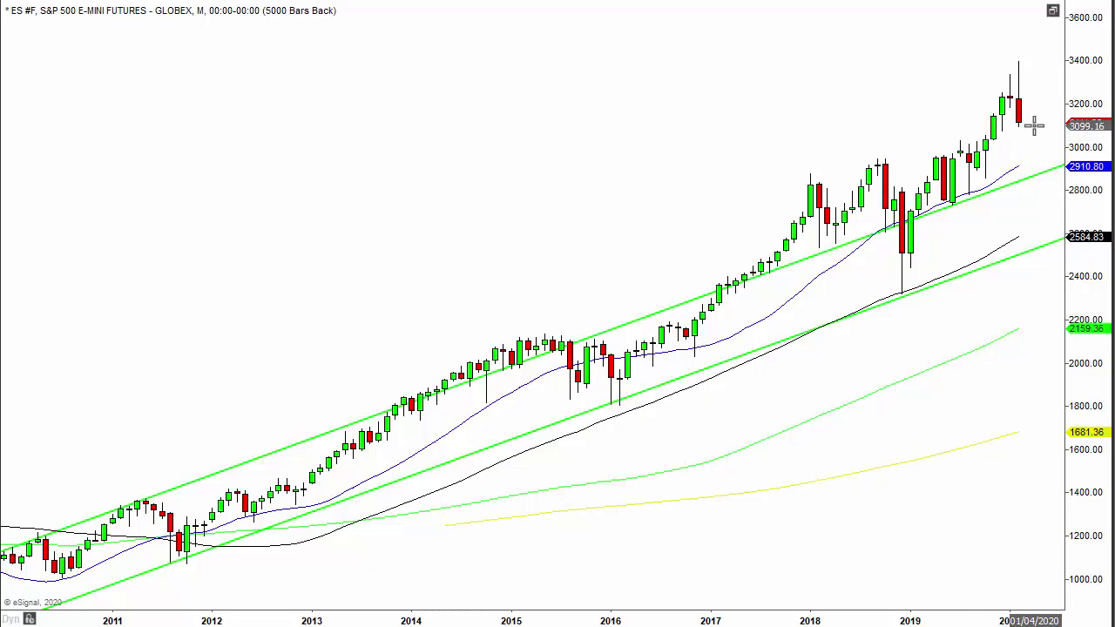
{"action": "left_click_drag", "start_coordinate": [841, 217], "coordinate": [800, 217]}
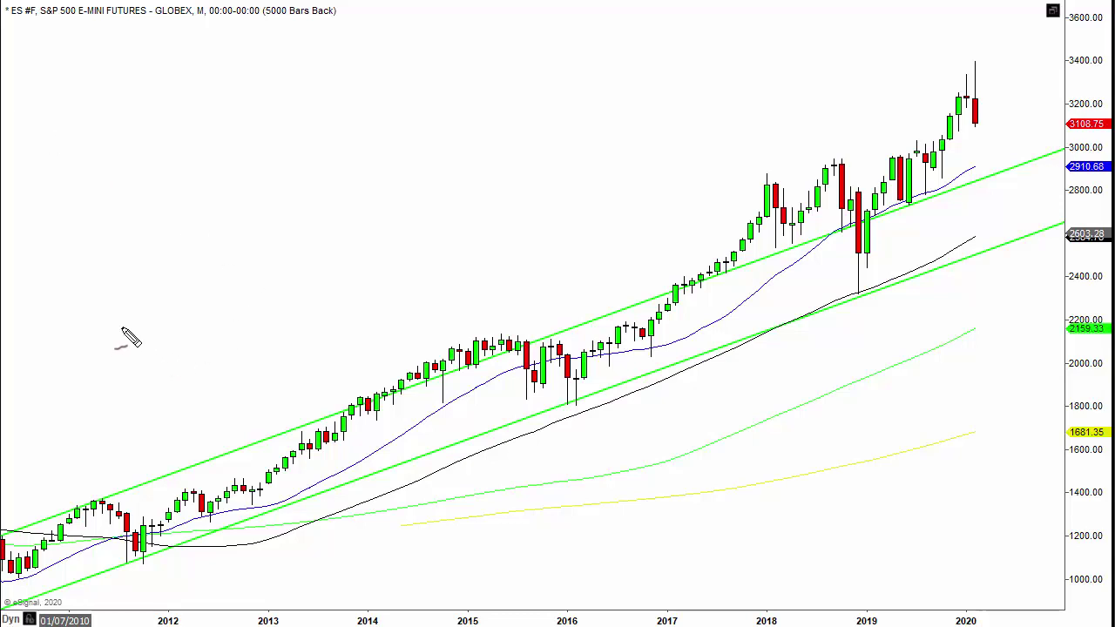
- Draw two horizontal red lines in the empty chart area, label the upper one E and the lower one SL, and sketch a rising arrow high above
{"action": "left_click_drag", "start_coordinate": [94, 327], "coordinate": [294, 329]}
{"action": "mouse_move", "coordinate": [97, 396]}
{"action": "left_mouse_down"}
{"action": "mouse_move", "coordinate": [298, 389]}
{"action": "mouse_move", "coordinate": [293, 403]}
{"action": "mouse_move", "coordinate": [323, 393]}
{"action": "mouse_move", "coordinate": [336, 404]}
{"action": "left_mouse_up"}
{"action": "mouse_move", "coordinate": [309, 303]}
{"action": "left_mouse_down"}
{"action": "mouse_move", "coordinate": [309, 333]}
{"action": "mouse_move", "coordinate": [345, 299]}
{"action": "mouse_move", "coordinate": [337, 342]}
{"action": "left_mouse_up"}
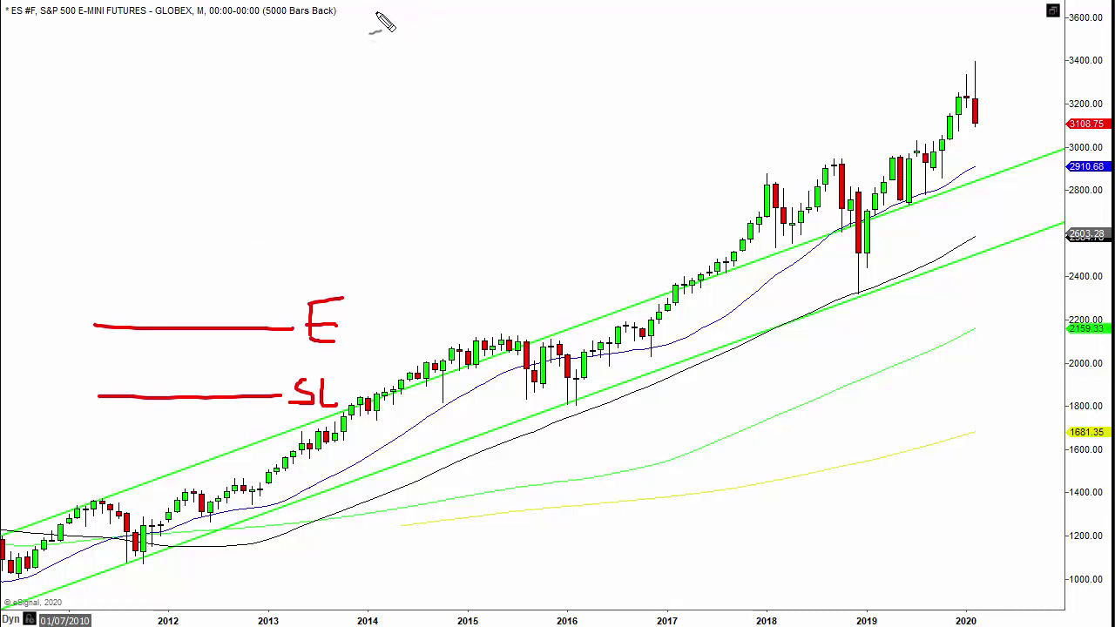
{"action": "mouse_move", "coordinate": [376, 19]}
{"action": "left_mouse_down"}
{"action": "mouse_move", "coordinate": [403, 3]}
{"action": "mouse_move", "coordinate": [410, 22]}
{"action": "mouse_move", "coordinate": [365, 31]}
{"action": "left_mouse_up"}
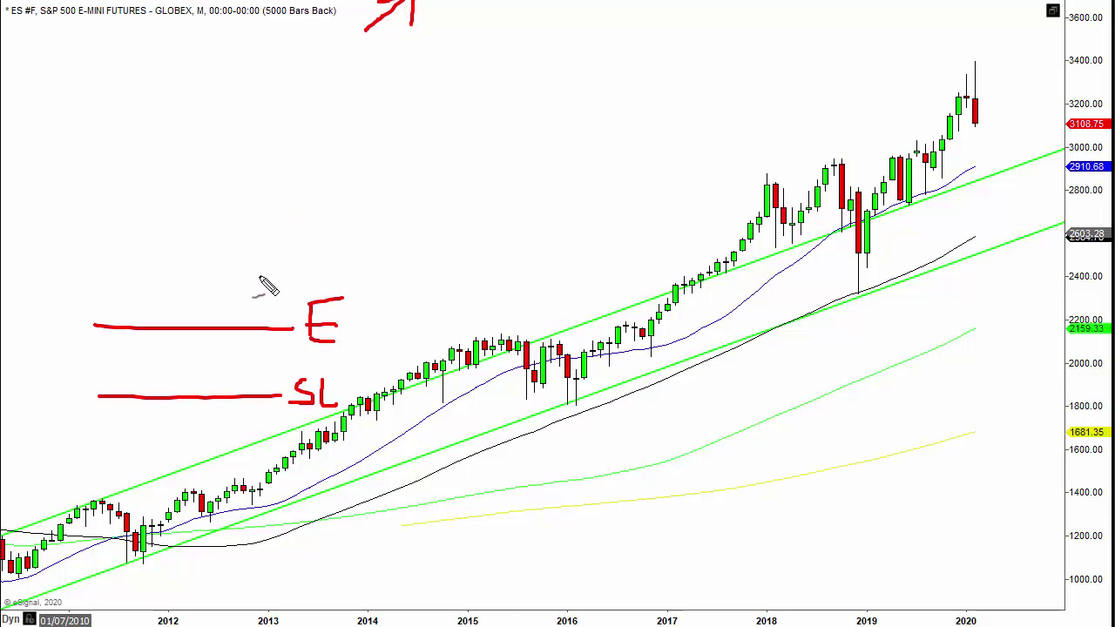
- Sketch red price bars rising from the E line, falling back below it and rising again, and clear all the drawings
{"action": "left_click_drag", "start_coordinate": [251, 315], "coordinate": [252, 332]}
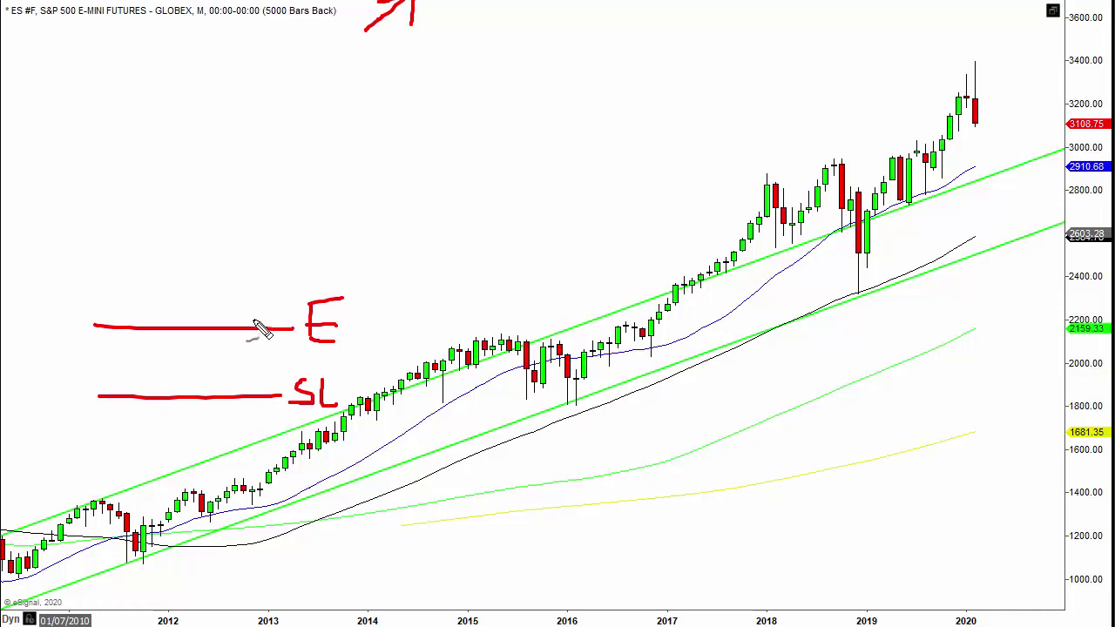
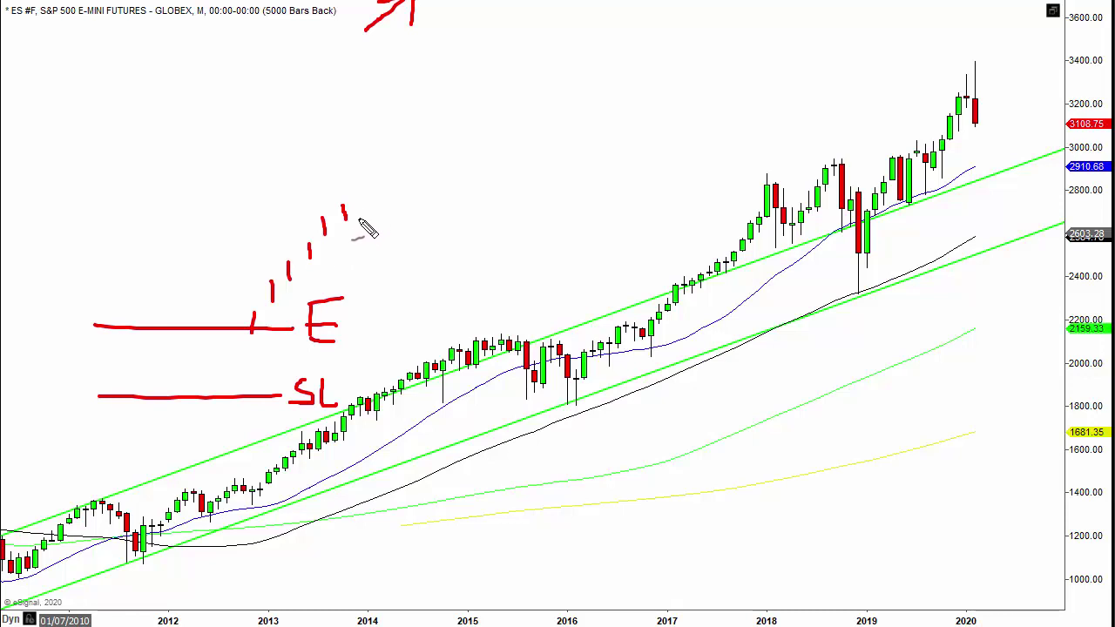
{"action": "mouse_move", "coordinate": [359, 218]}
{"action": "left_mouse_down"}
{"action": "mouse_move", "coordinate": [377, 315]}
{"action": "mouse_move", "coordinate": [397, 349]}
{"action": "mouse_move", "coordinate": [477, 218]}
{"action": "left_mouse_up"}
{"action": "left_click", "coordinate": [489, 206]}
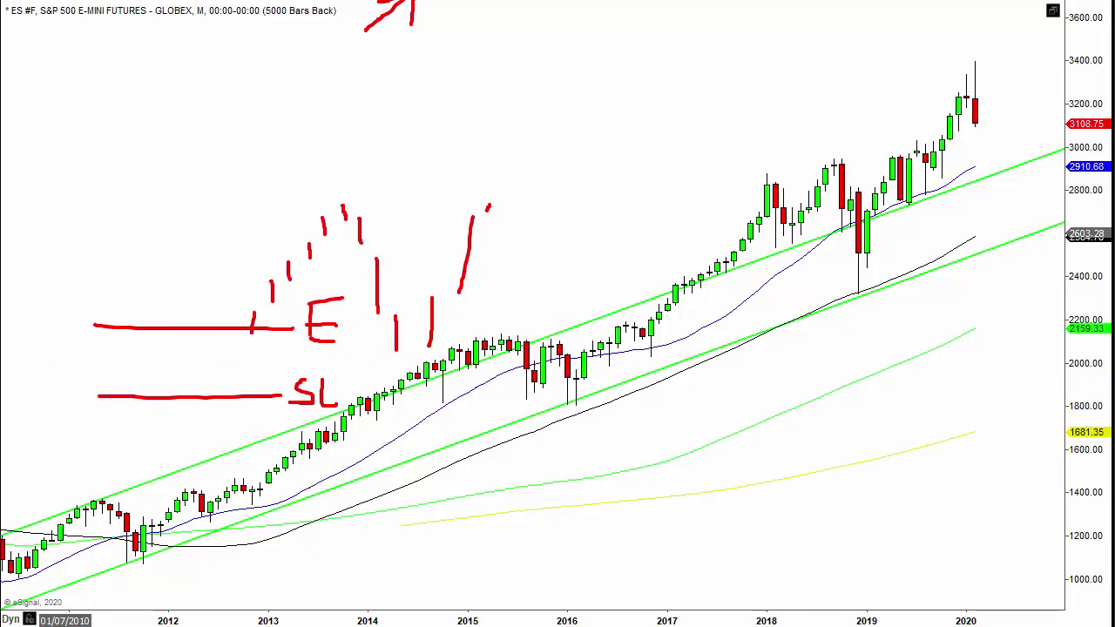
{"action": "key", "text": "Escape"}
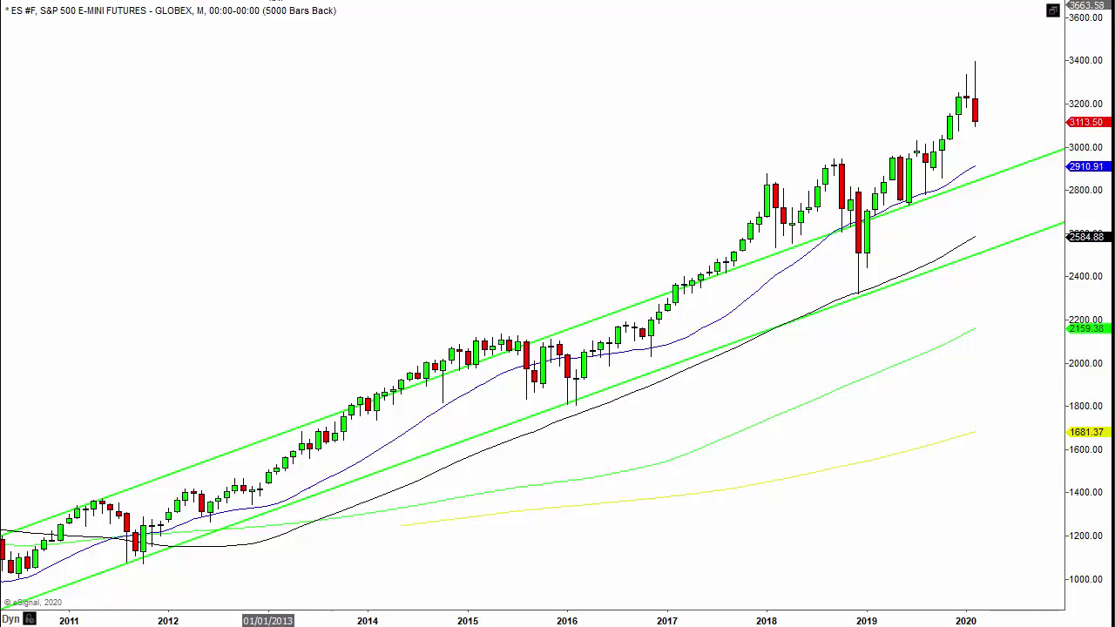
- Switch the S&P 500 futures chart to the daily interval and look back through its price history to the early 2016 lows
{"action": "key", "text": "d"}
{"action": "key", "text": "Return"}
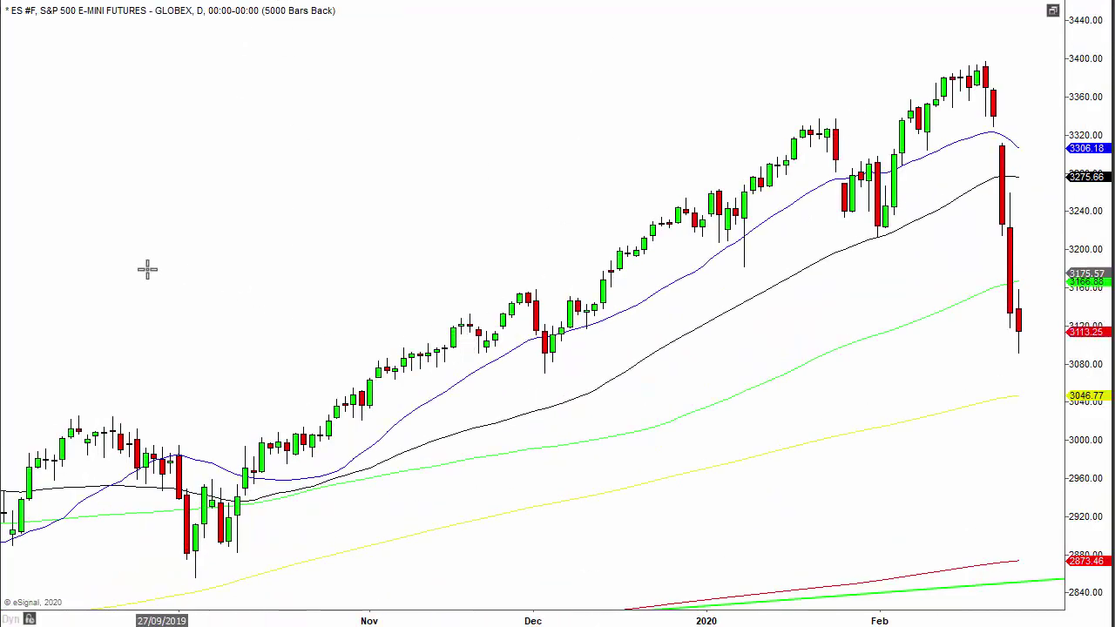
{"action": "scroll", "coordinate": [147, 270], "scroll_direction": "left", "scroll_amount": 10}
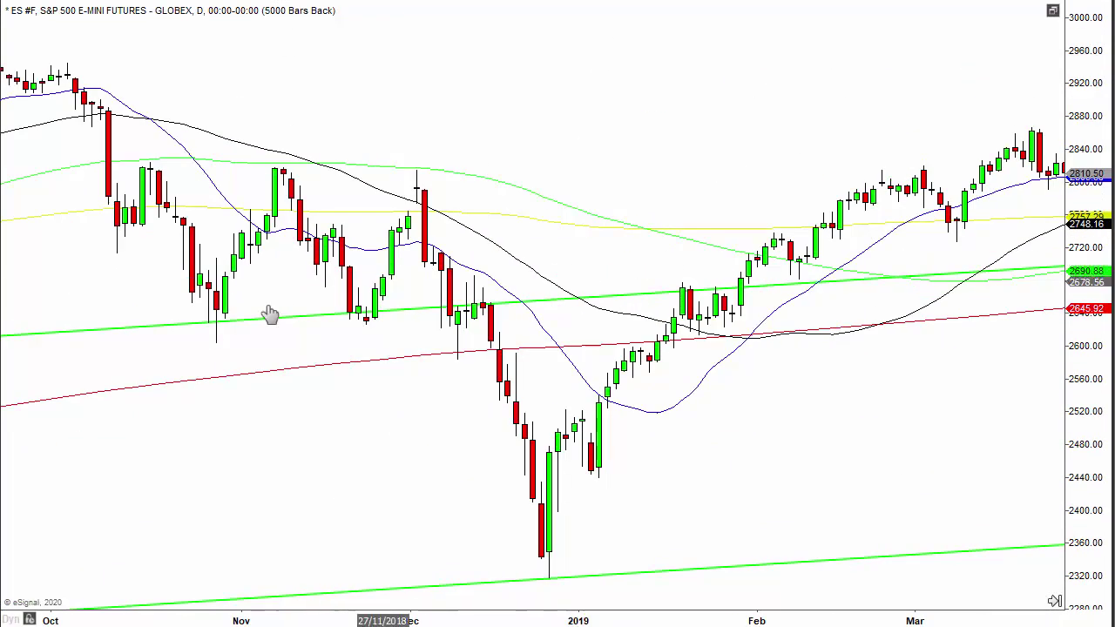
{"action": "scroll", "coordinate": [264, 311], "scroll_direction": "right", "scroll_amount": 6}
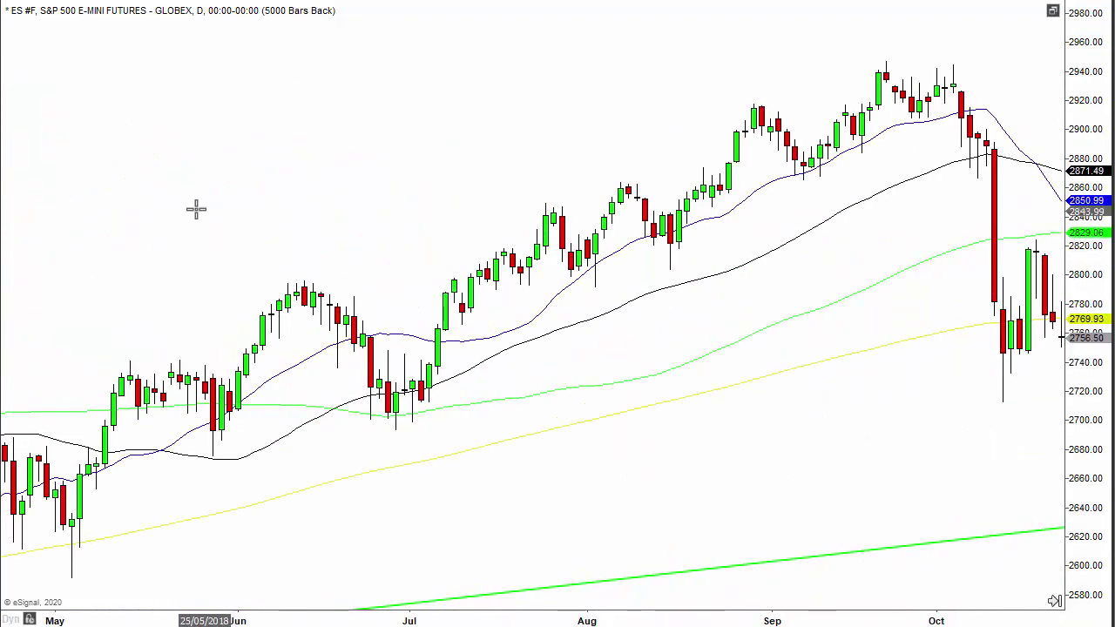
{"action": "scroll", "coordinate": [196, 209], "scroll_direction": "left", "scroll_amount": 4}
{"action": "left_click_drag", "start_coordinate": [186, 473], "coordinate": [201, 410]}
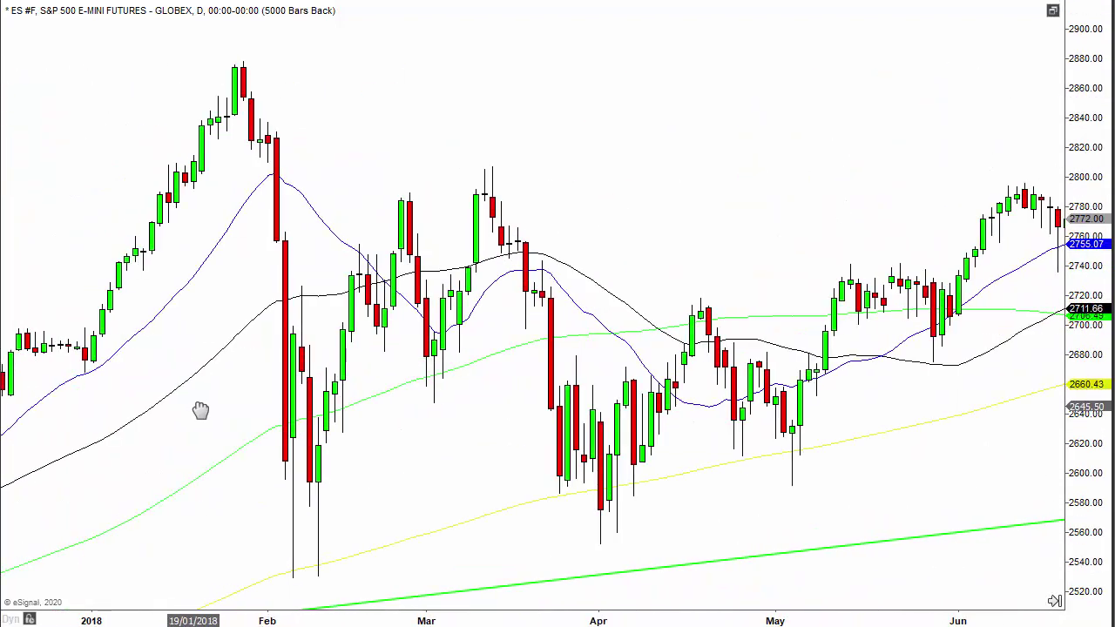
{"action": "scroll", "coordinate": [200, 409], "scroll_direction": "left", "scroll_amount": 8}
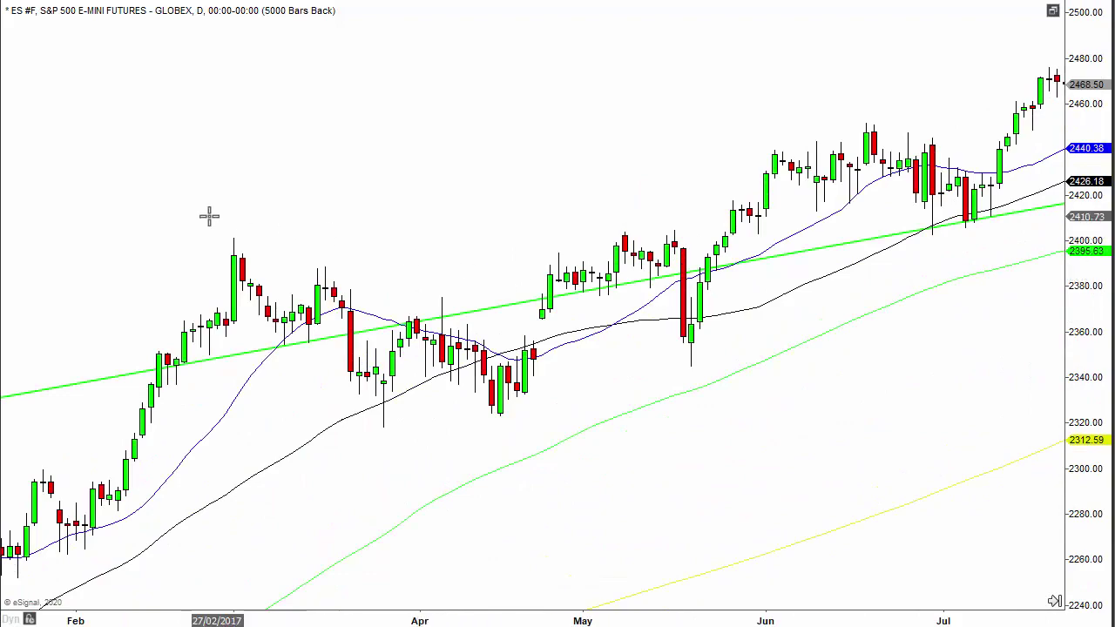
{"action": "scroll", "coordinate": [209, 216], "scroll_direction": "left", "scroll_amount": 8}
{"action": "scroll", "coordinate": [192, 209], "scroll_direction": "left", "scroll_amount": 7}
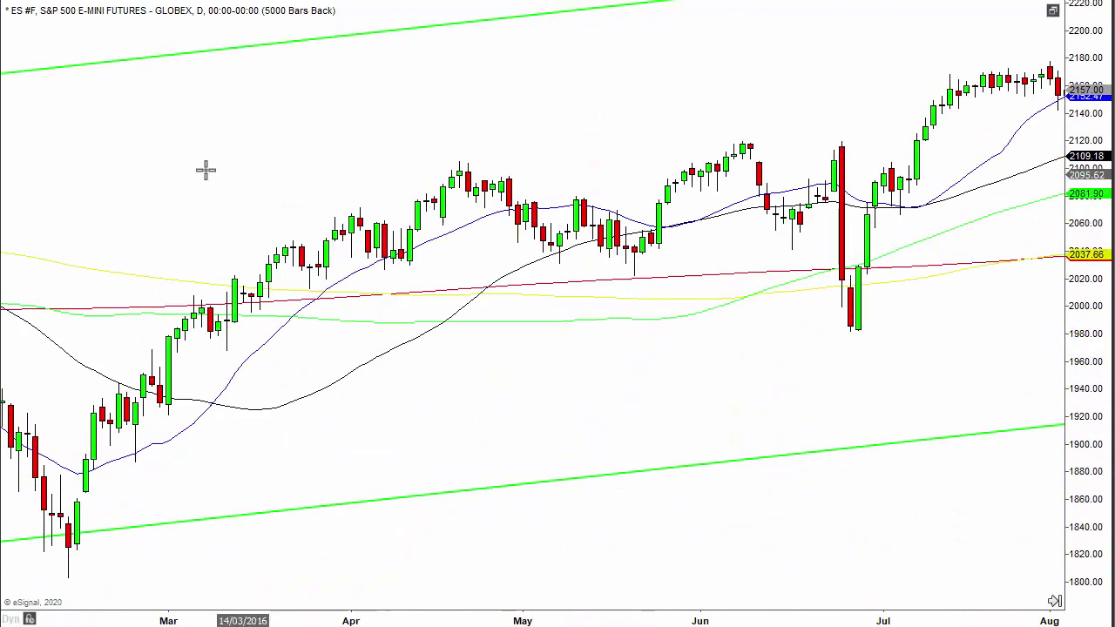
{"action": "scroll", "coordinate": [206, 170], "scroll_direction": "left", "scroll_amount": 5}
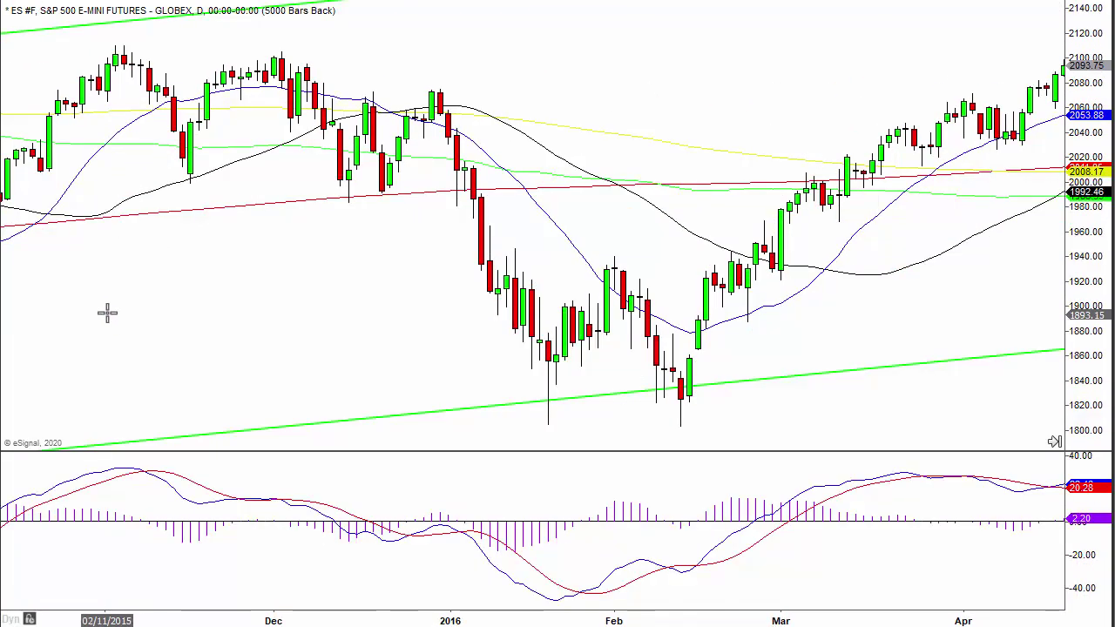
- Examine the daily S&P 500 futures bars and MACD from late 2015 back to the summer and autumn of 2014
{"action": "left_click_drag", "start_coordinate": [107, 314], "coordinate": [941, 369]}
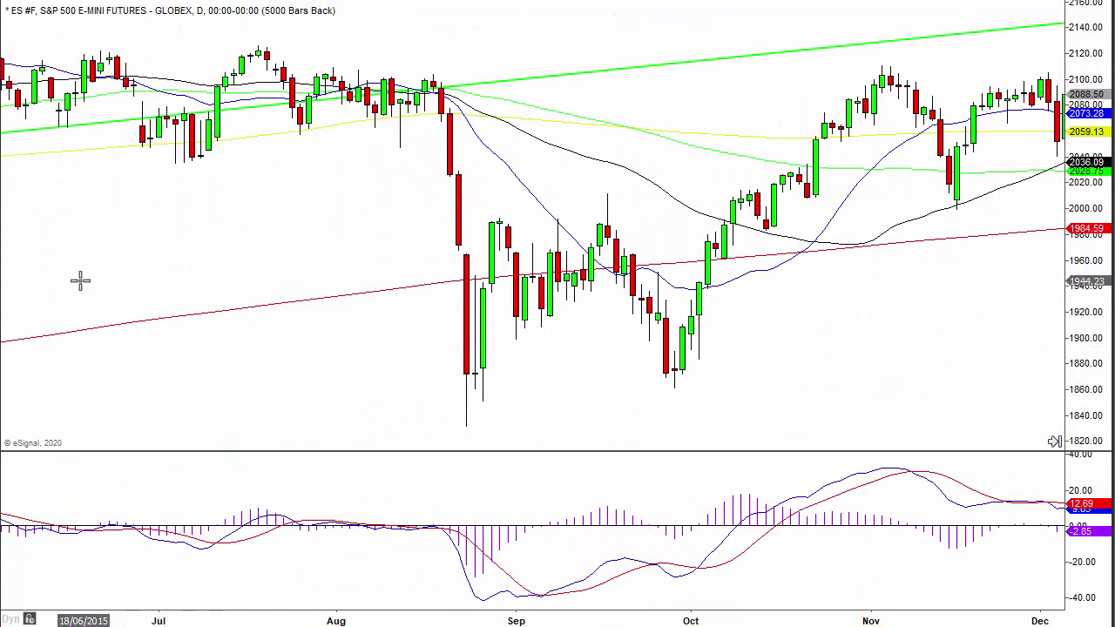
{"action": "left_click_drag", "start_coordinate": [80, 280], "coordinate": [821, 319]}
{"action": "scroll", "coordinate": [723, 349], "scroll_direction": "left", "scroll_amount": 1}
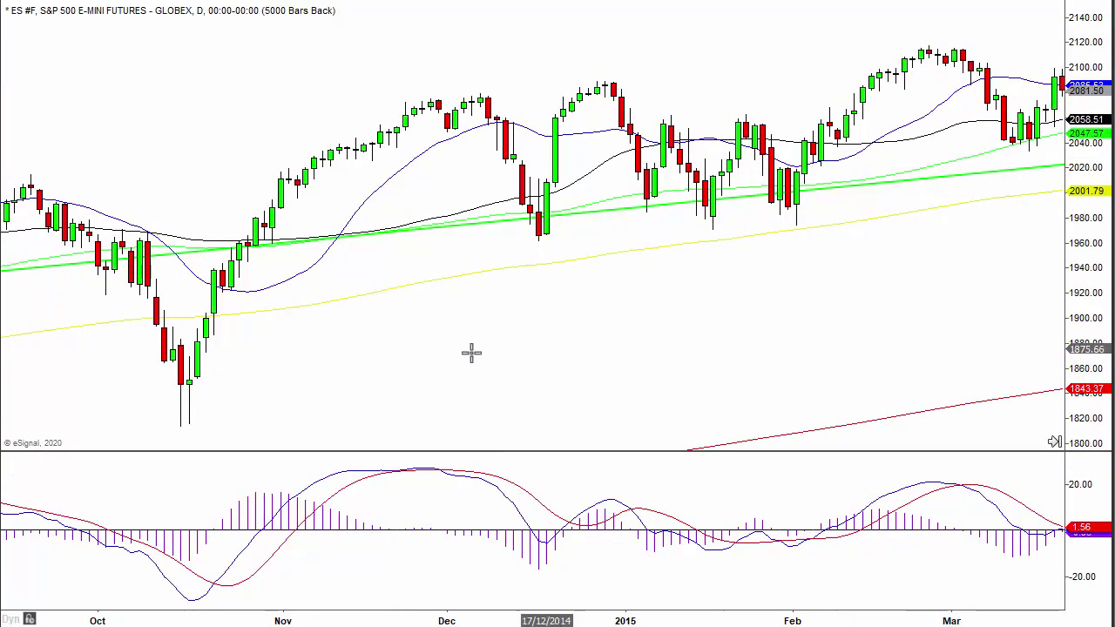
{"action": "left_click_drag", "start_coordinate": [473, 421], "coordinate": [914, 371]}
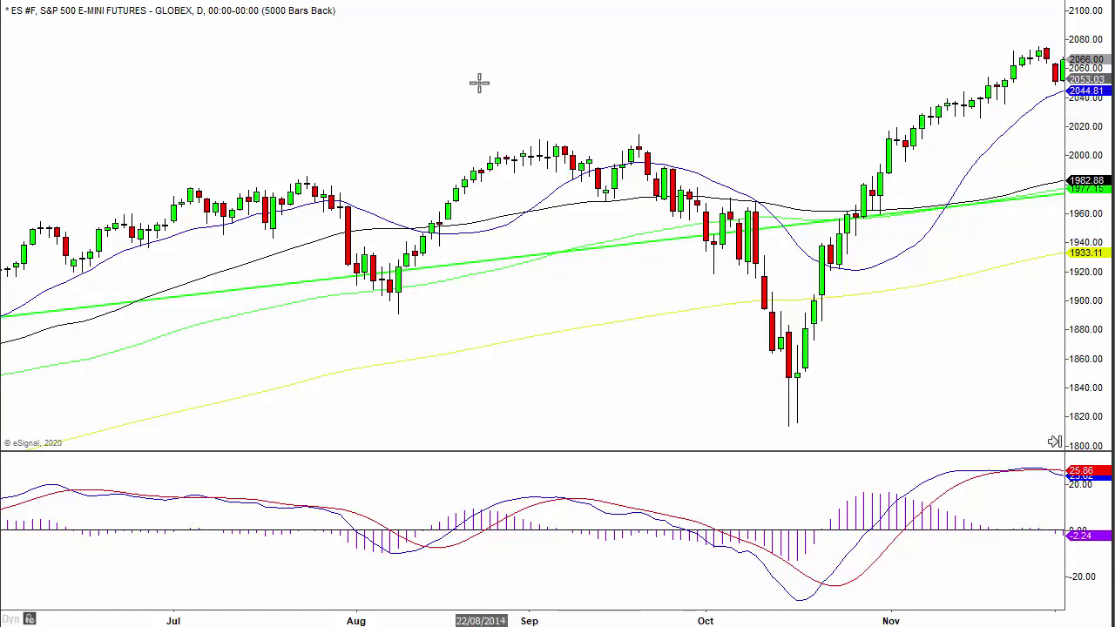
{"action": "left_click_drag", "start_coordinate": [503, 84], "coordinate": [667, 106]}
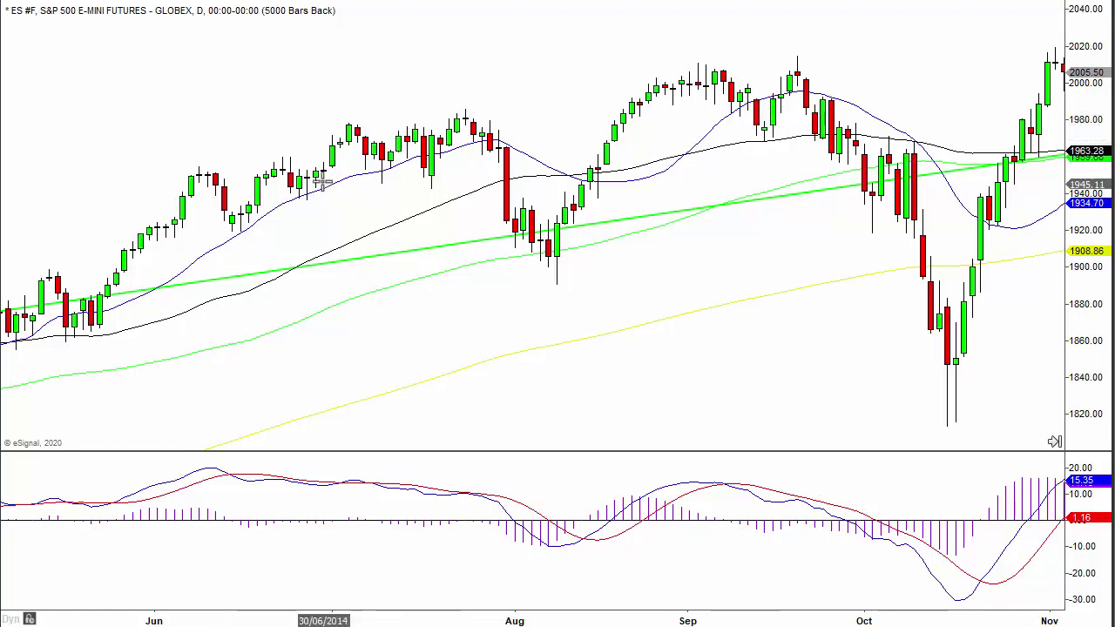
- On the daily Dow Jones Industrial Average chart, mark red levels above and below the September 2014 high and near the October low, and clear them
{"action": "left_click_drag", "start_coordinate": [879, 50], "coordinate": [760, 105]}
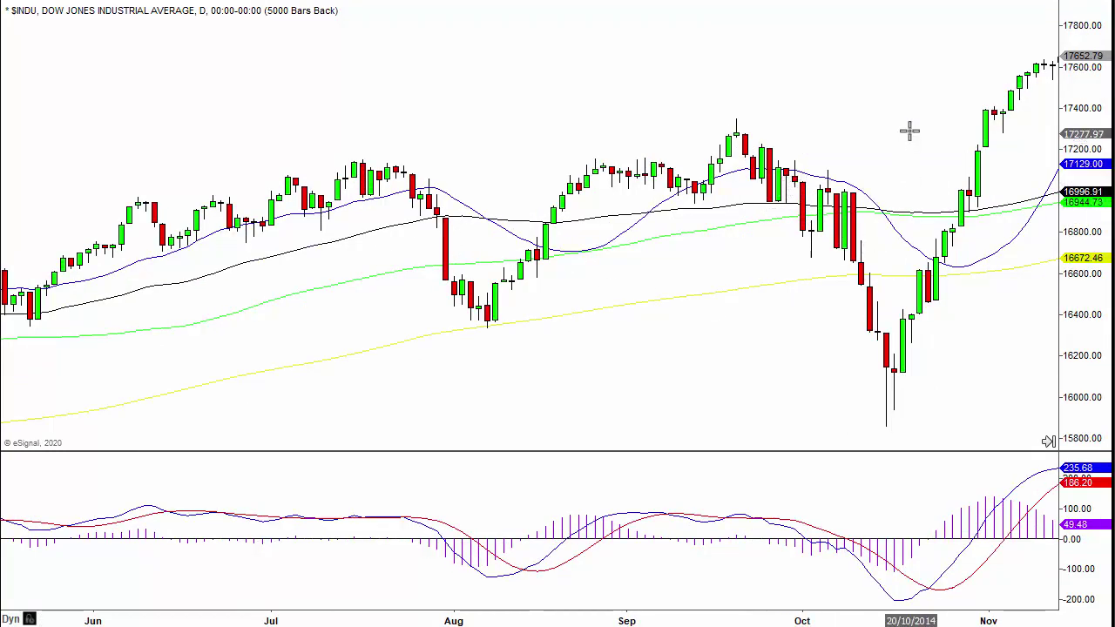
{"action": "left_click_drag", "start_coordinate": [912, 142], "coordinate": [880, 153]}
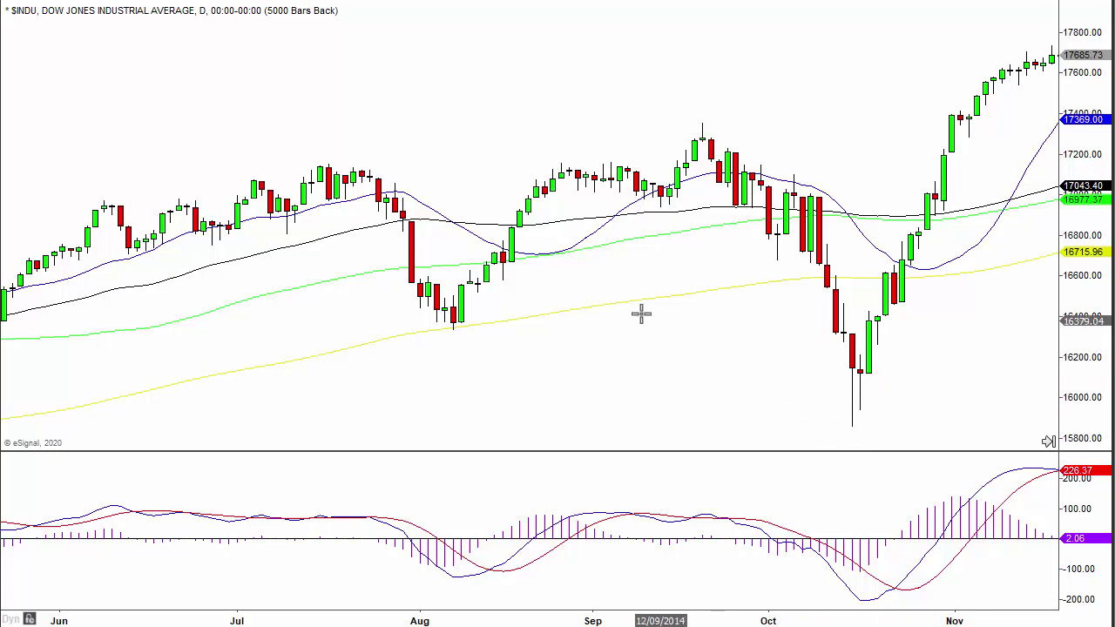
{"action": "left_click_drag", "start_coordinate": [830, 75], "coordinate": [819, 79]}
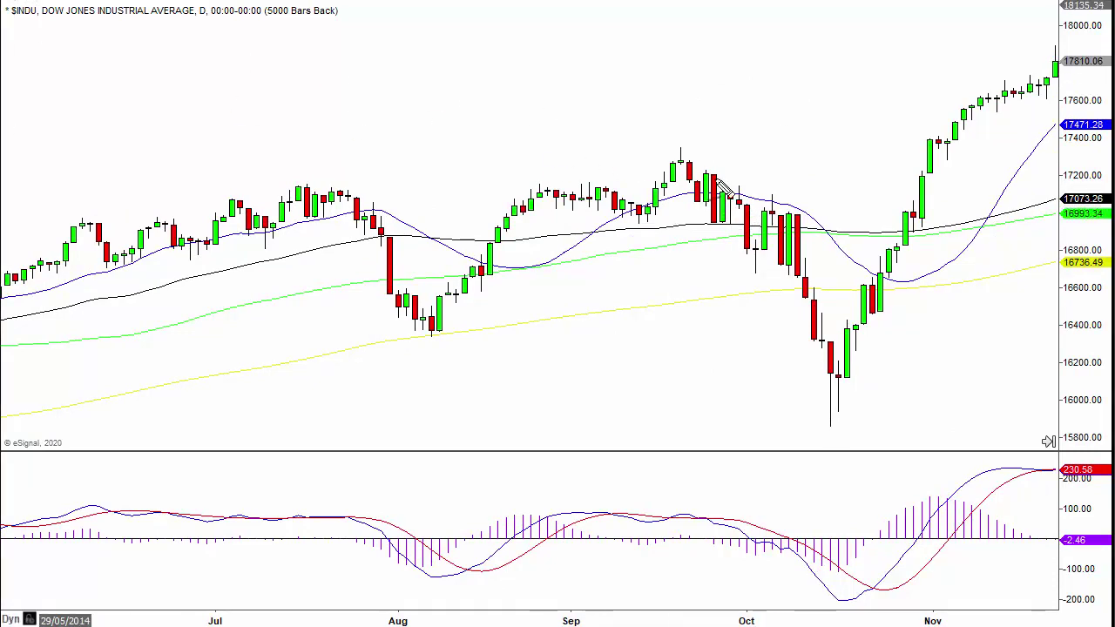
{"action": "left_click_drag", "start_coordinate": [697, 177], "coordinate": [747, 179]}
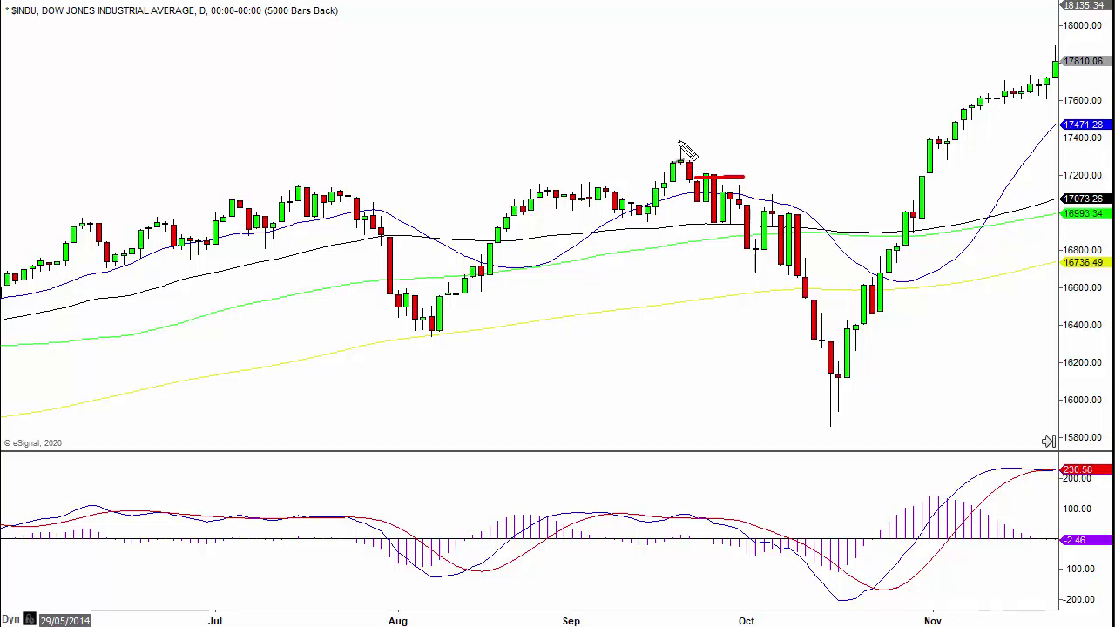
{"action": "left_click_drag", "start_coordinate": [669, 141], "coordinate": [711, 141]}
{"action": "left_click_drag", "start_coordinate": [801, 392], "coordinate": [921, 393]}
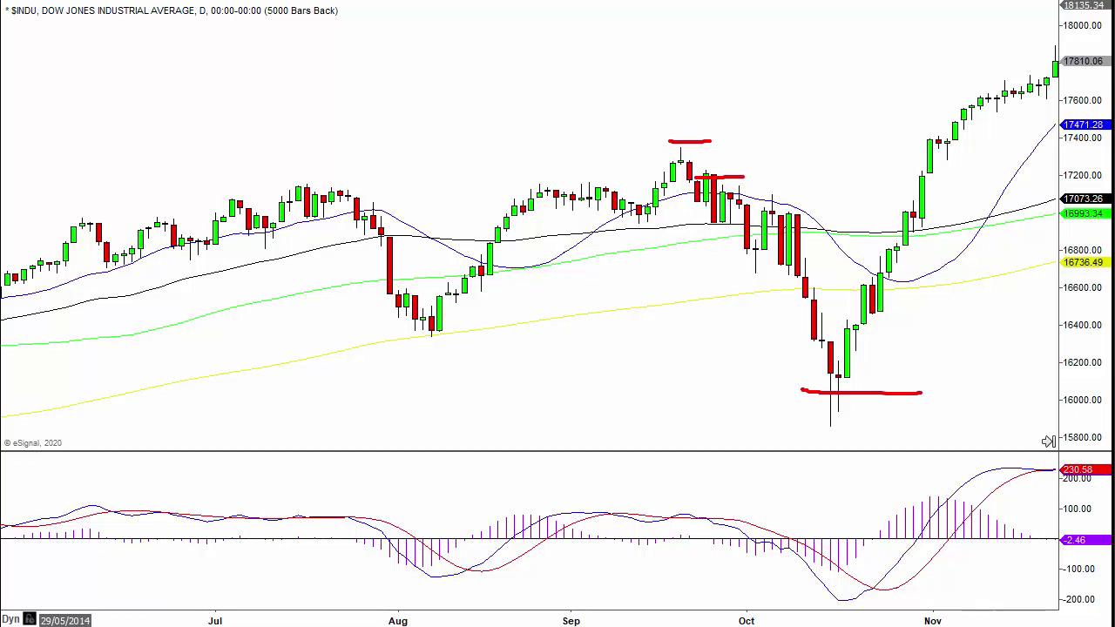
{"action": "key", "text": "Escape"}
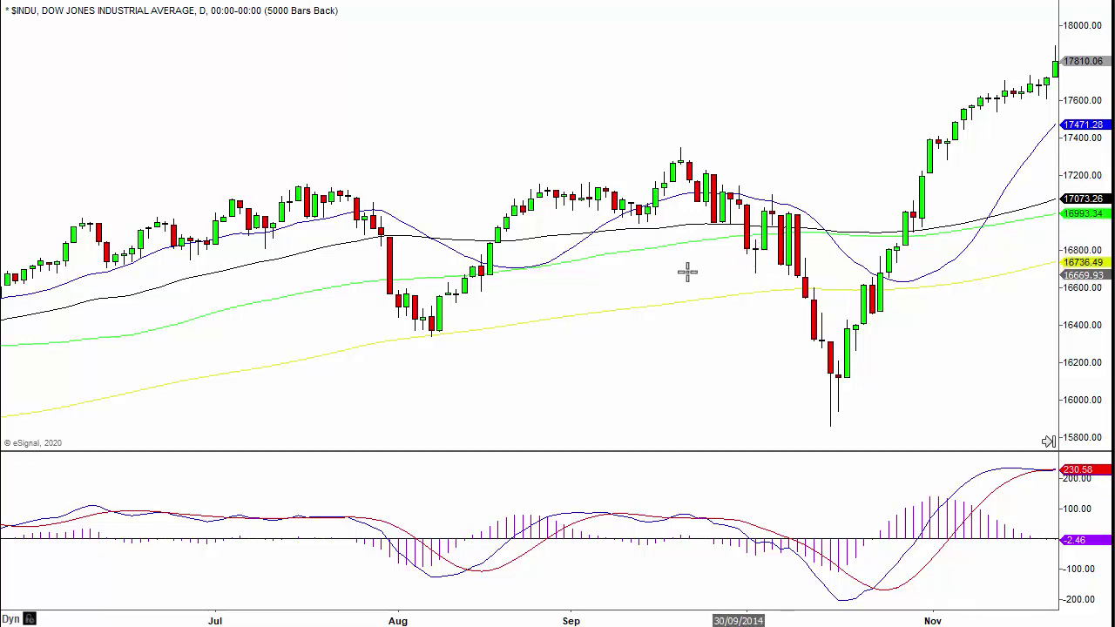
- Replay the daily Dow Jones chart from the start of October 2014 forward past the mid-October low to examine how the decline developed
{"action": "scroll", "coordinate": [755, 269], "scroll_direction": "up", "scroll_amount": 6}
{"action": "scroll", "coordinate": [927, 285], "scroll_direction": "up", "scroll_amount": 3}
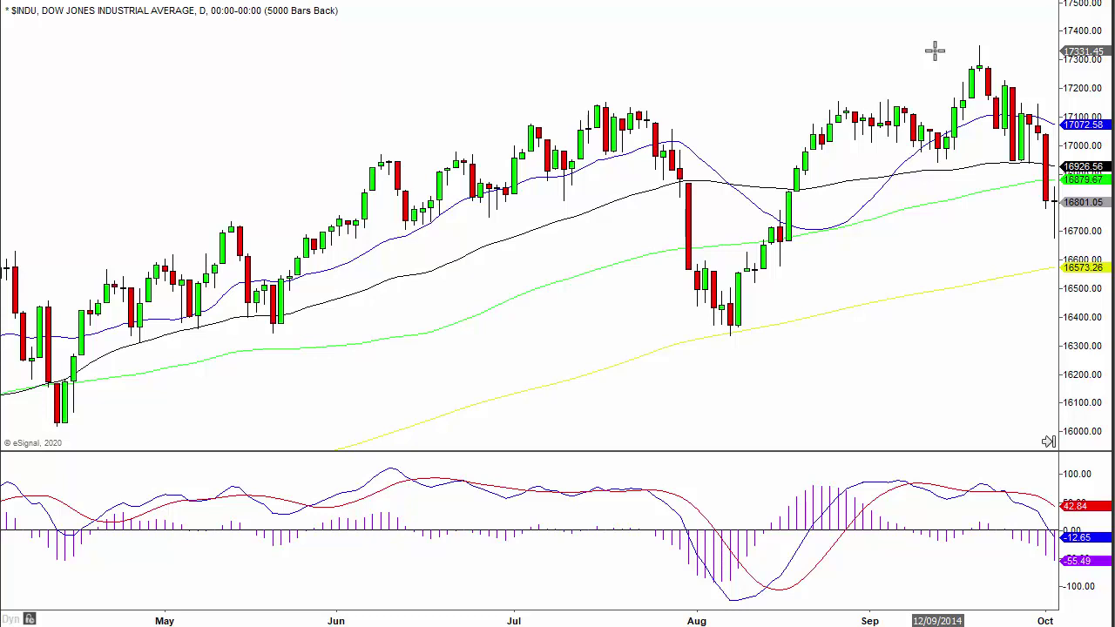
{"action": "left_click_drag", "start_coordinate": [935, 51], "coordinate": [926, 52]}
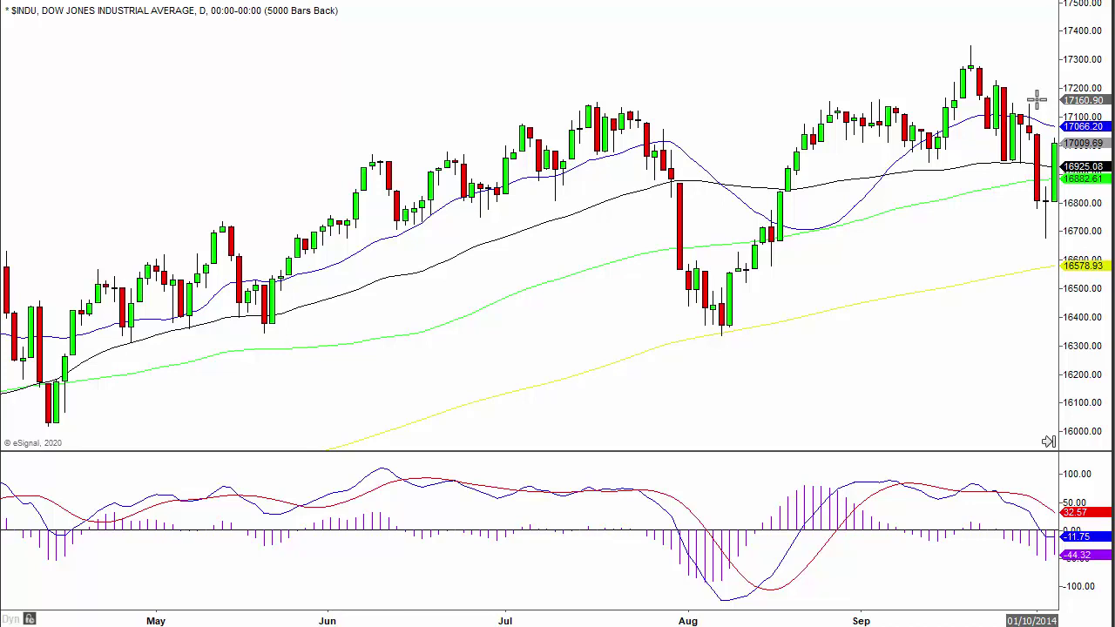
{"action": "left_click_drag", "start_coordinate": [1037, 100], "coordinate": [1025, 109]}
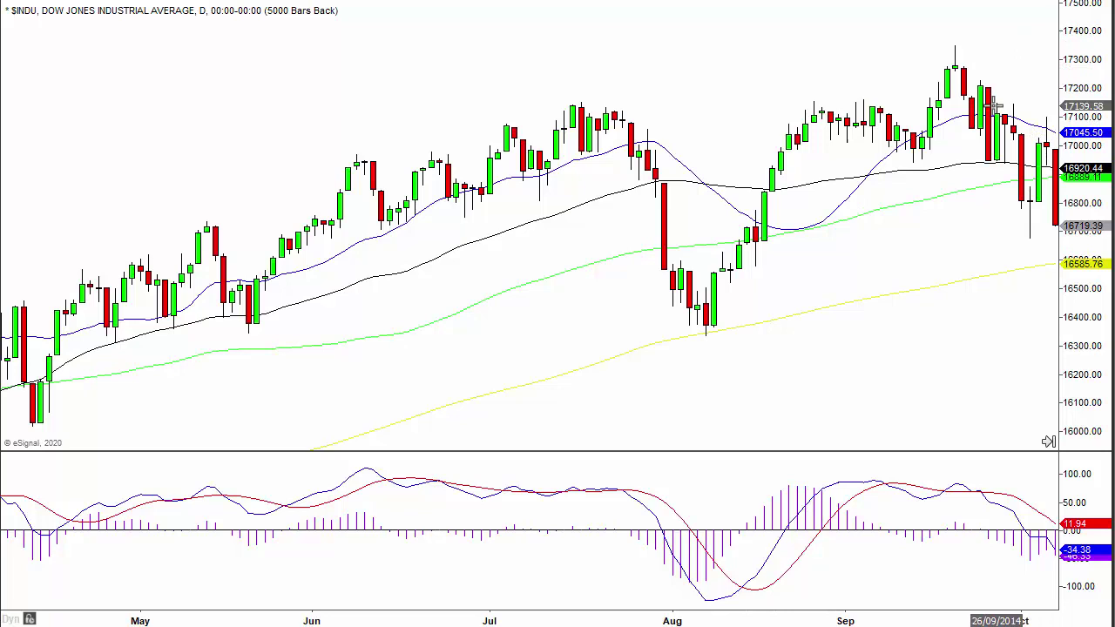
{"action": "mouse_move", "coordinate": [1034, 80]}
{"action": "left_mouse_down"}
{"action": "mouse_move", "coordinate": [1021, 87]}
{"action": "mouse_move", "coordinate": [1034, 90]}
{"action": "left_mouse_up"}
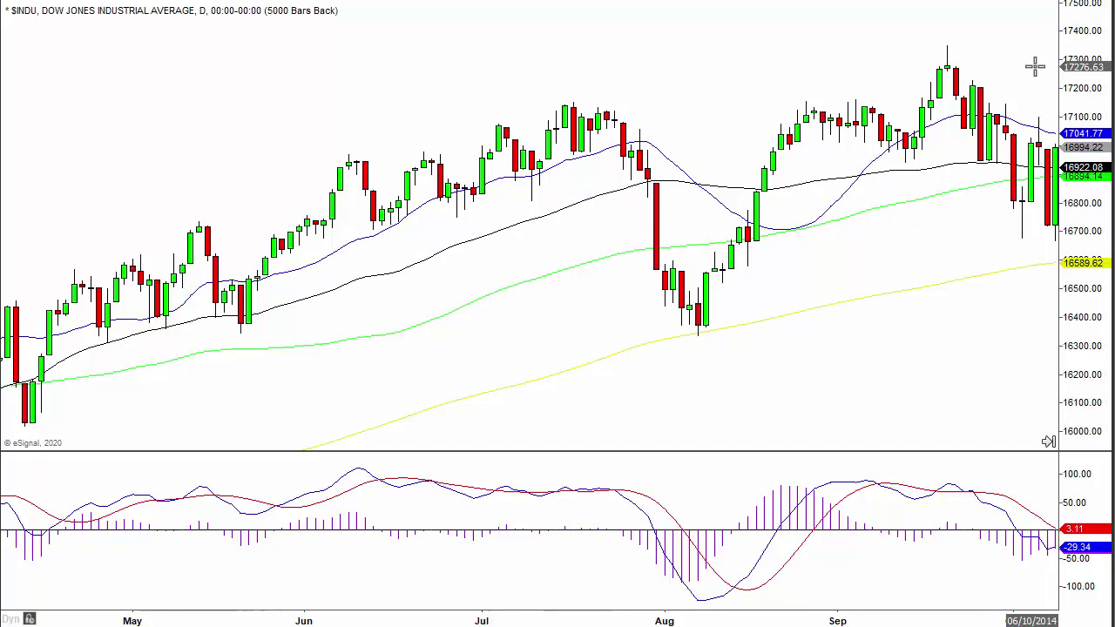
{"action": "left_click_drag", "start_coordinate": [1035, 66], "coordinate": [946, 32]}
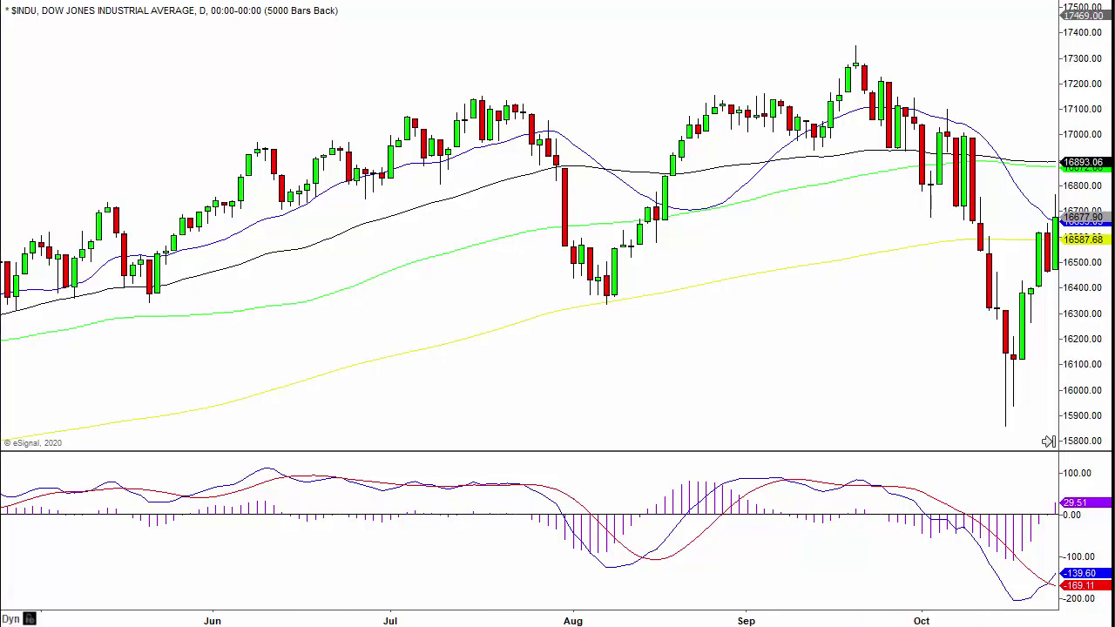
- Mark red horizontal levels at about 17,180 and 16,910 on the Dow's October 2014 decline, and clear the drawings
{"action": "left_click_drag", "start_coordinate": [859, 85], "coordinate": [964, 90]}
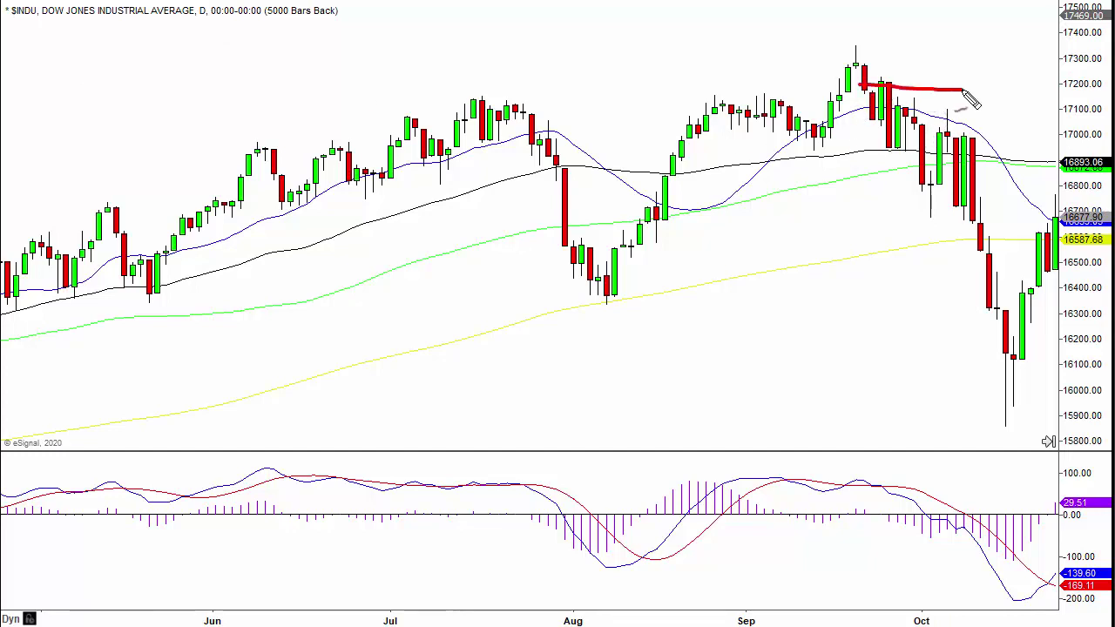
{"action": "left_click_drag", "start_coordinate": [959, 157], "coordinate": [904, 157]}
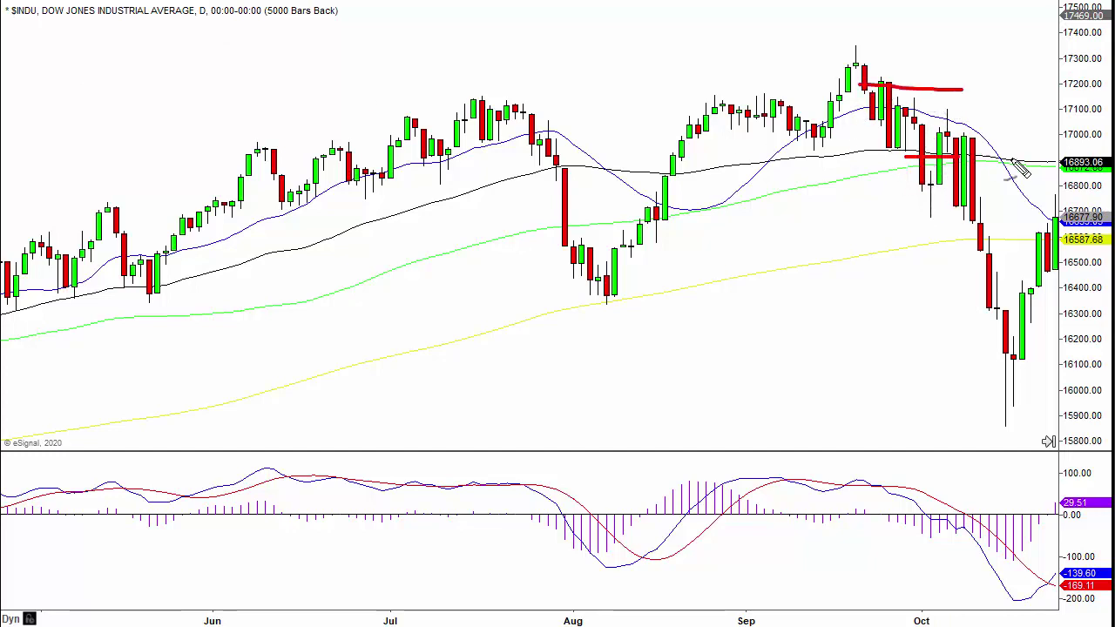
{"action": "left_click_drag", "start_coordinate": [1013, 162], "coordinate": [1010, 158]}
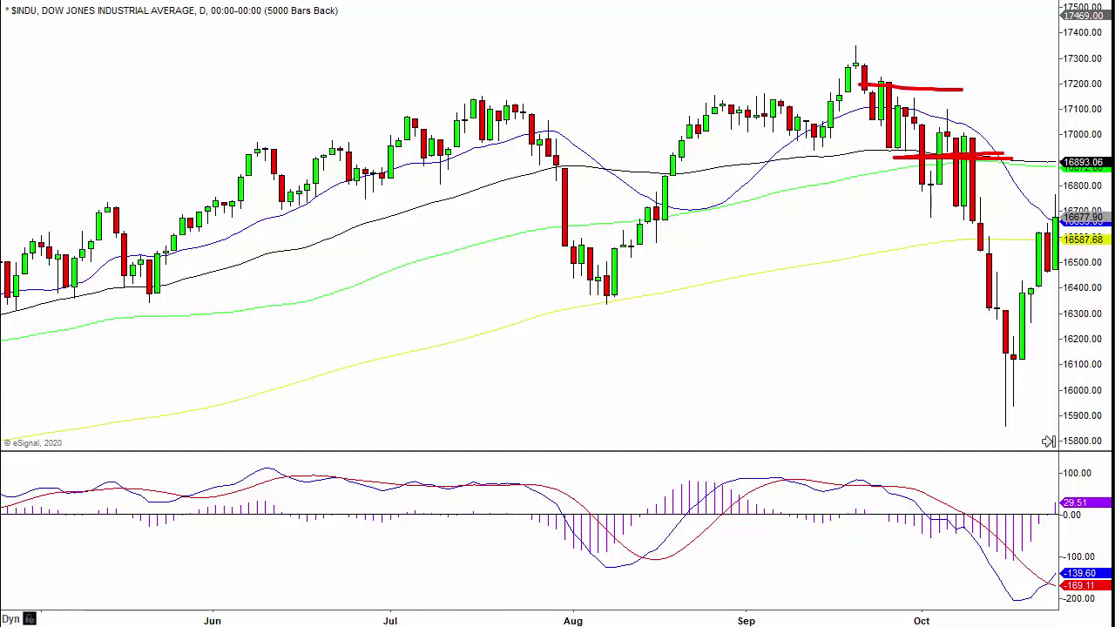
{"action": "key", "text": "Escape"}
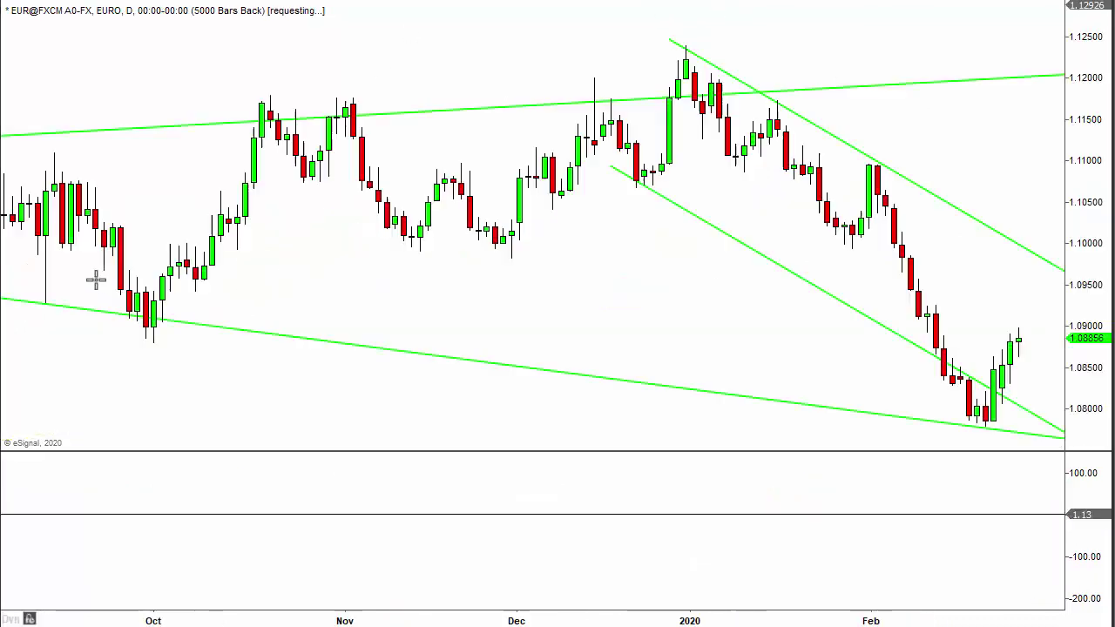
- Go back through the daily EUR chart from February 2020 to the first half of 2017
{"action": "scroll", "coordinate": [256, 386], "scroll_direction": "left", "scroll_amount": 15}
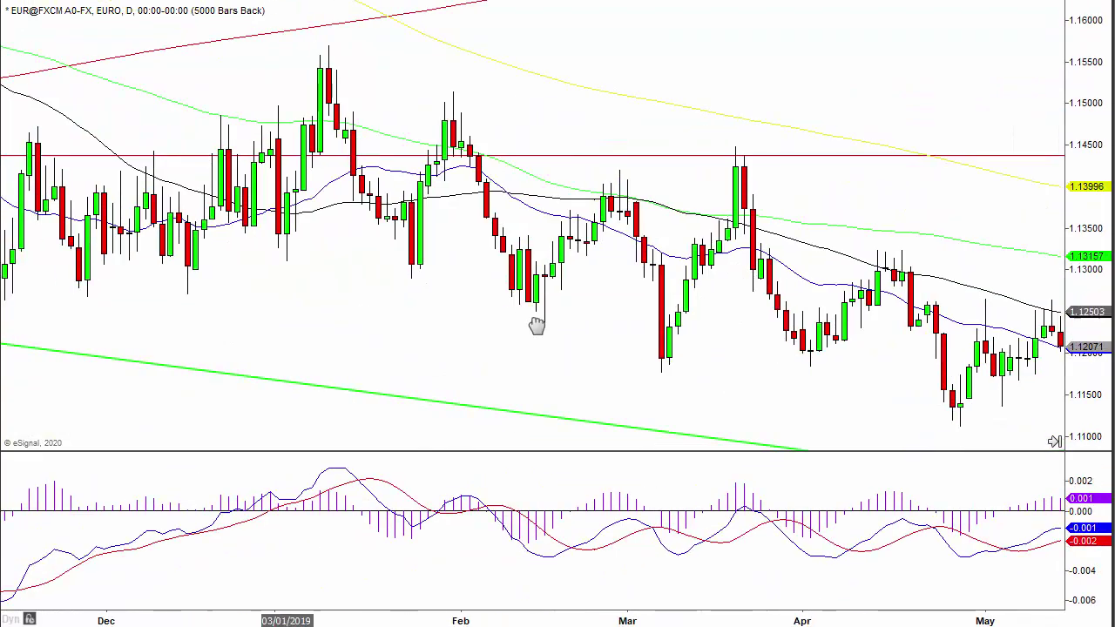
{"action": "scroll", "coordinate": [535, 324], "scroll_direction": "left", "scroll_amount": 10}
{"action": "scroll", "coordinate": [398, 336], "scroll_direction": "left", "scroll_amount": 10}
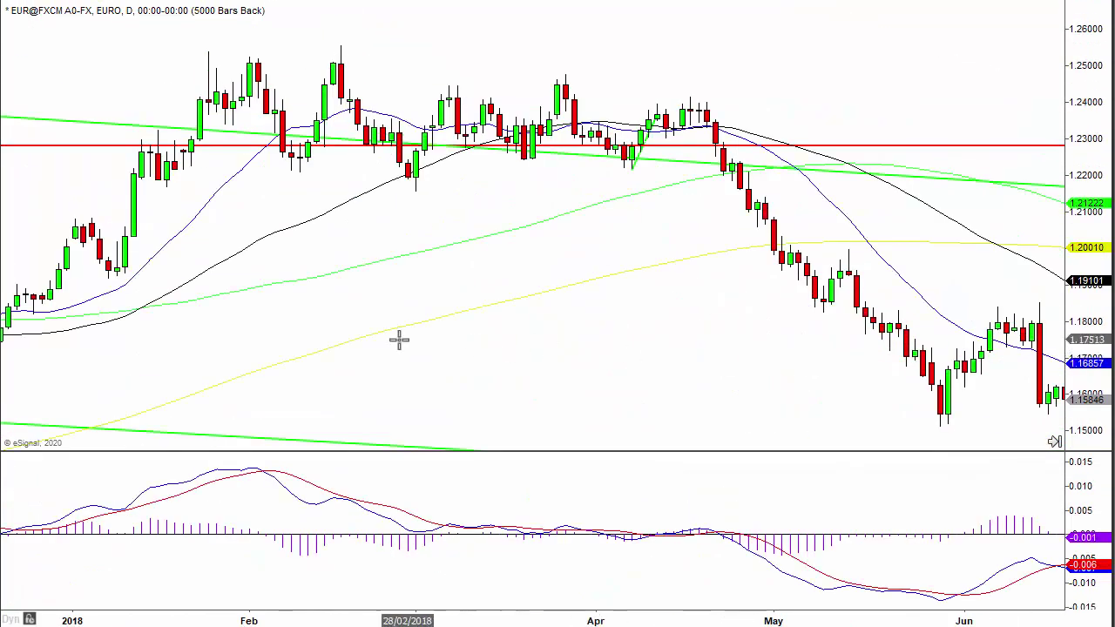
{"action": "scroll", "coordinate": [655, 315], "scroll_direction": "left", "scroll_amount": 8}
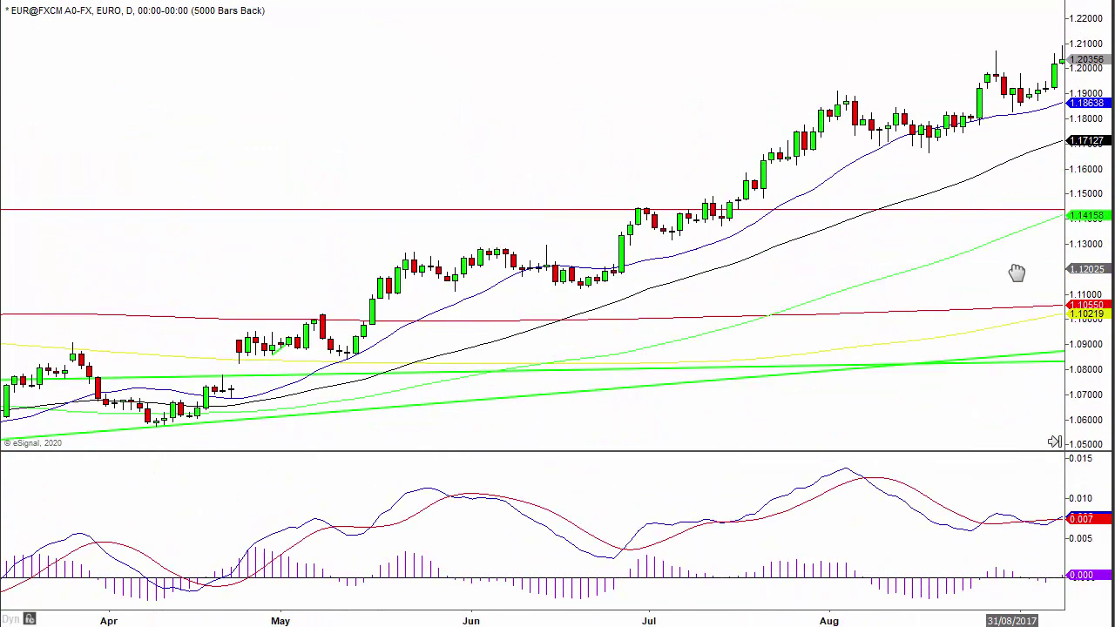
{"action": "scroll", "coordinate": [598, 155], "scroll_direction": "left", "scroll_amount": 4}
{"action": "left_click_drag", "start_coordinate": [597, 155], "coordinate": [708, 153]}
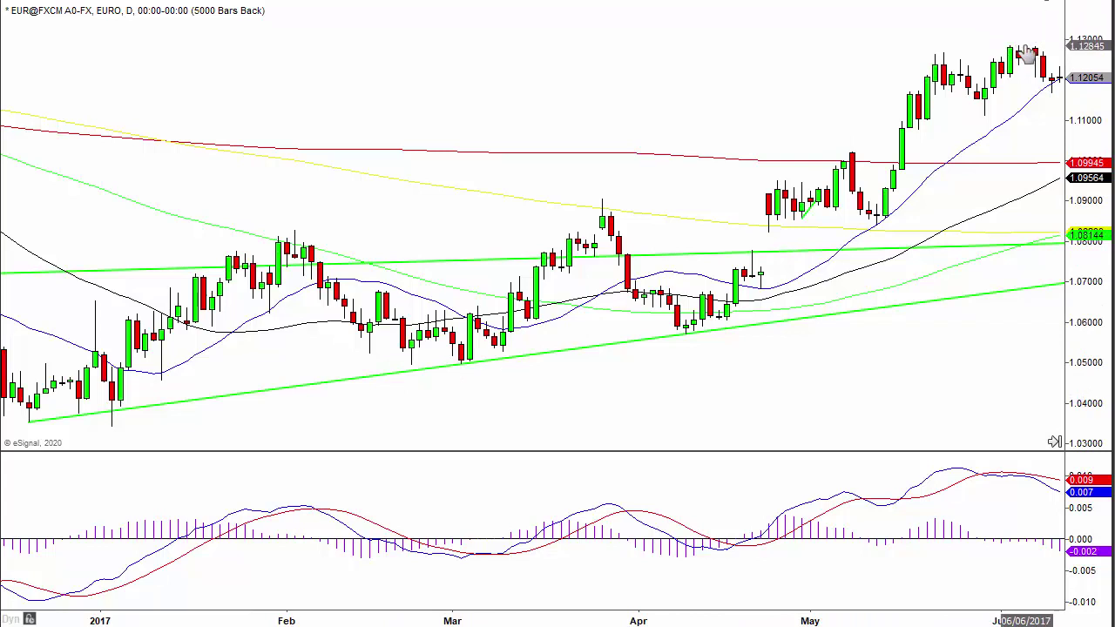
- Examine the daily euro bars, moving averages, trendlines and MACD from December 2016 to July 2017, including the price gap in late April
{"action": "left_click_drag", "start_coordinate": [719, 144], "coordinate": [456, 169]}
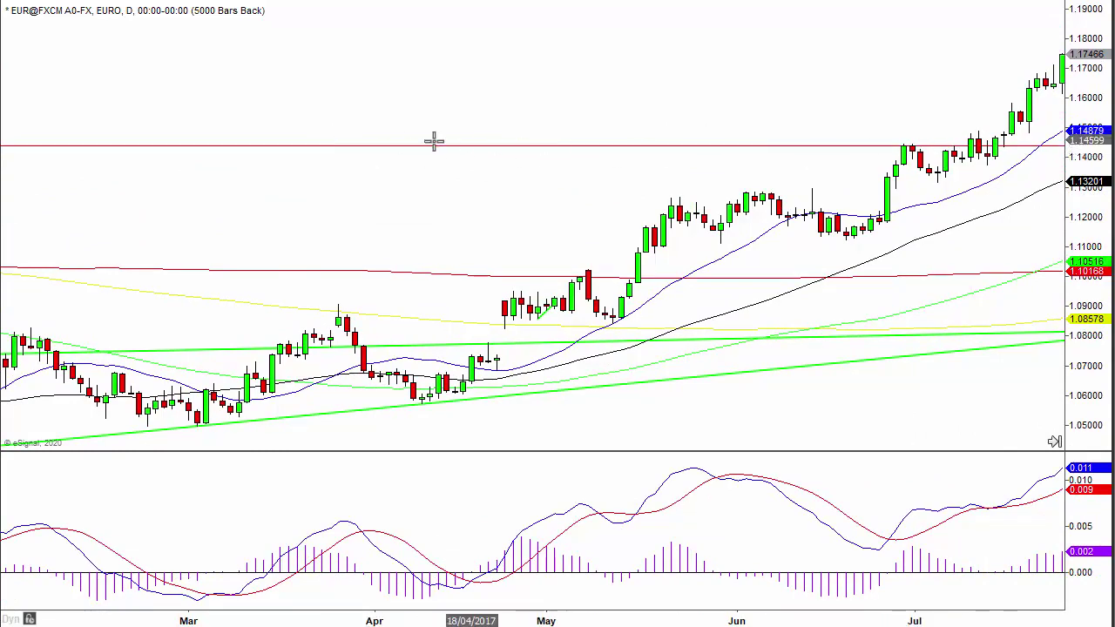
{"action": "left_click_drag", "start_coordinate": [373, 99], "coordinate": [836, 115]}
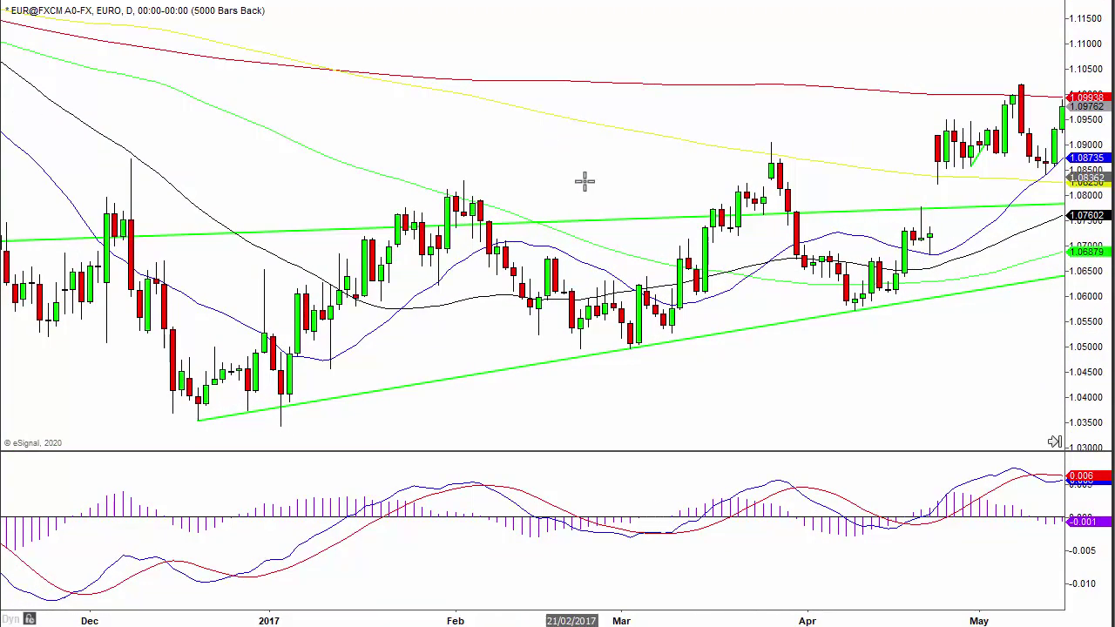
{"action": "left_click_drag", "start_coordinate": [643, 165], "coordinate": [491, 212]}
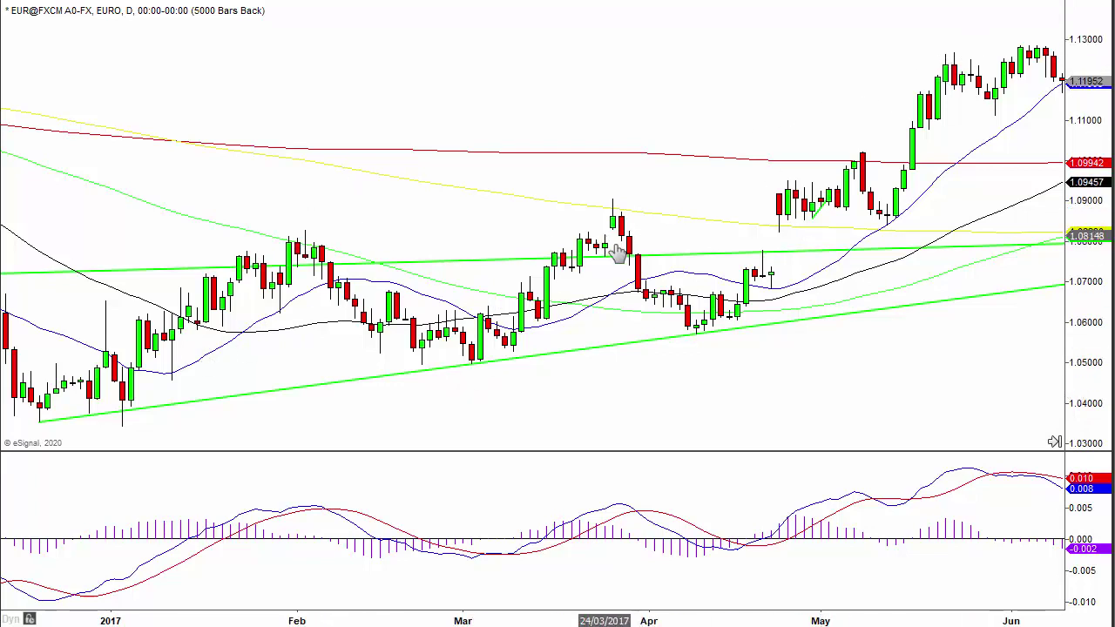
{"action": "left_click_drag", "start_coordinate": [957, 338], "coordinate": [791, 392]}
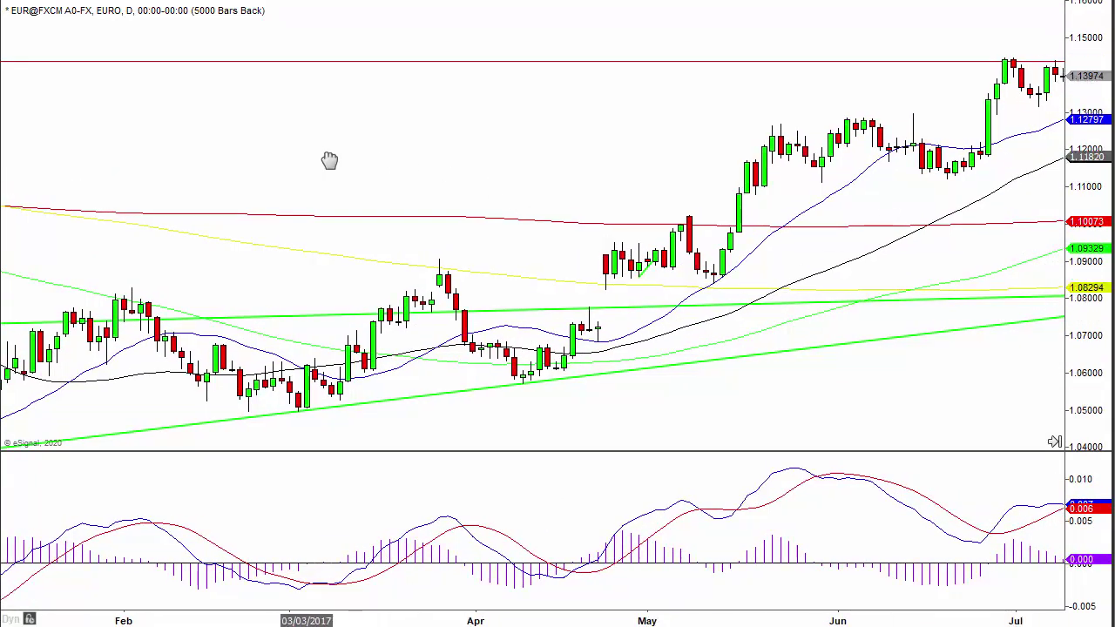
{"action": "left_click_drag", "start_coordinate": [324, 162], "coordinate": [448, 186]}
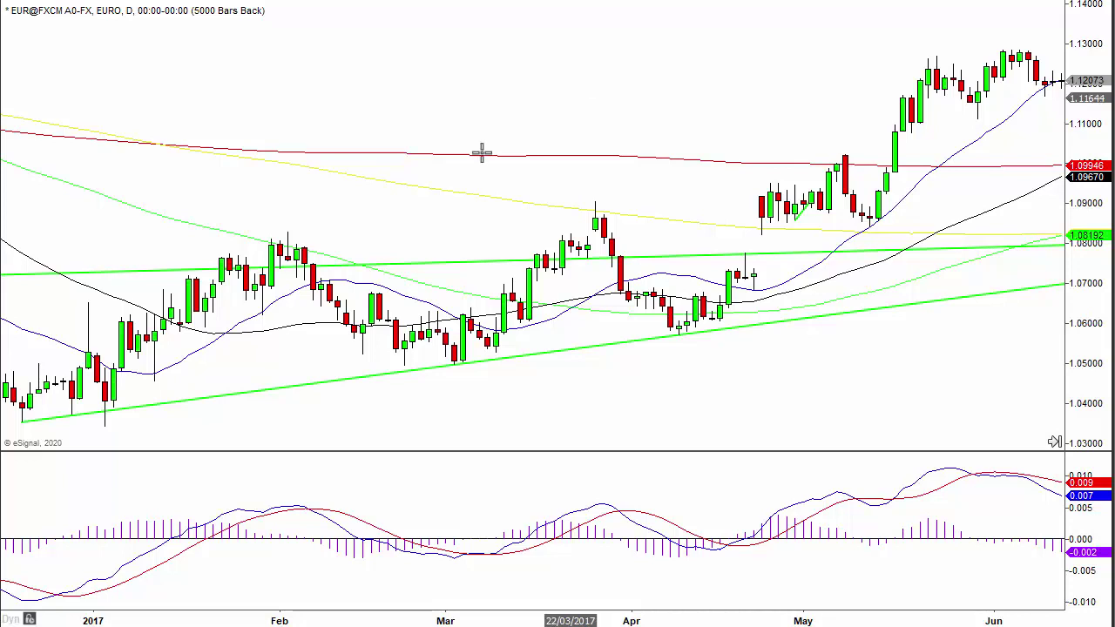
{"action": "left_click_drag", "start_coordinate": [249, 180], "coordinate": [319, 187]}
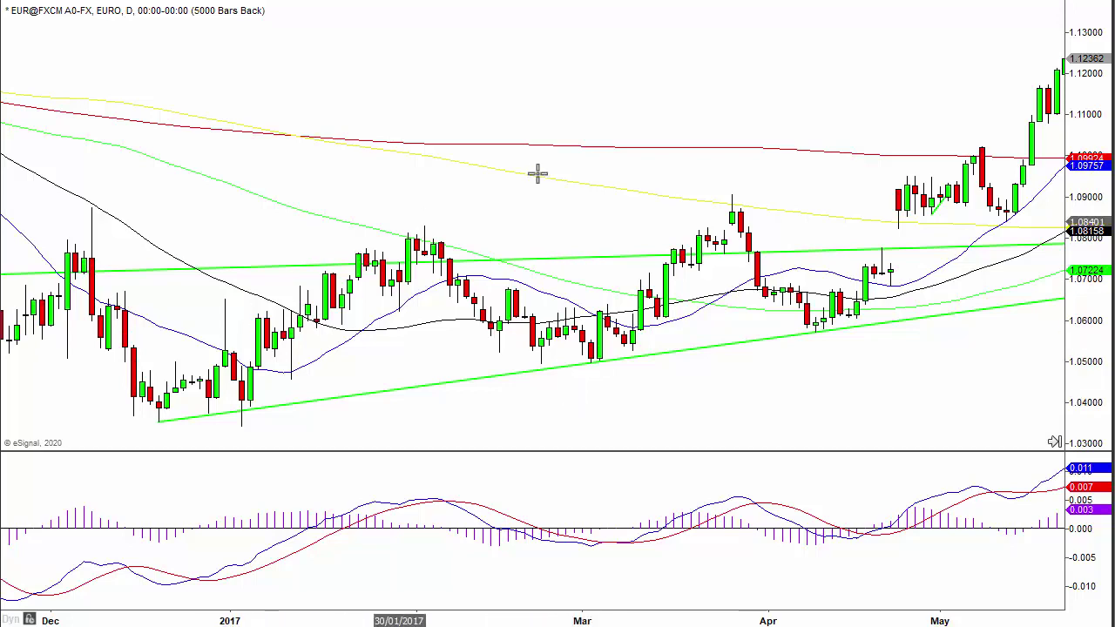
{"action": "left_click_drag", "start_coordinate": [676, 98], "coordinate": [363, 163]}
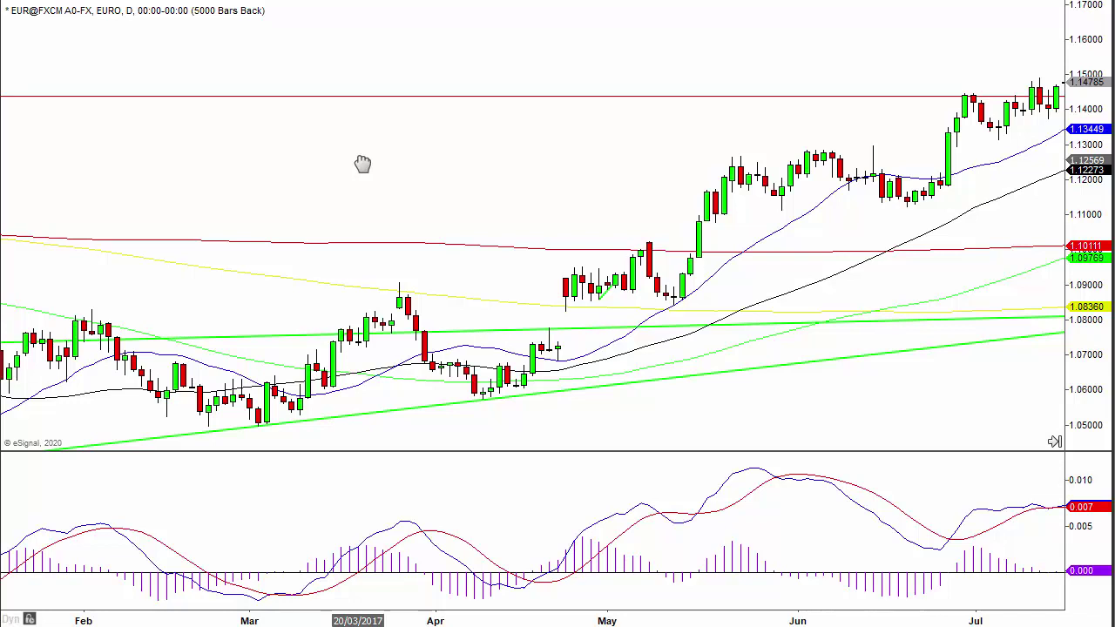